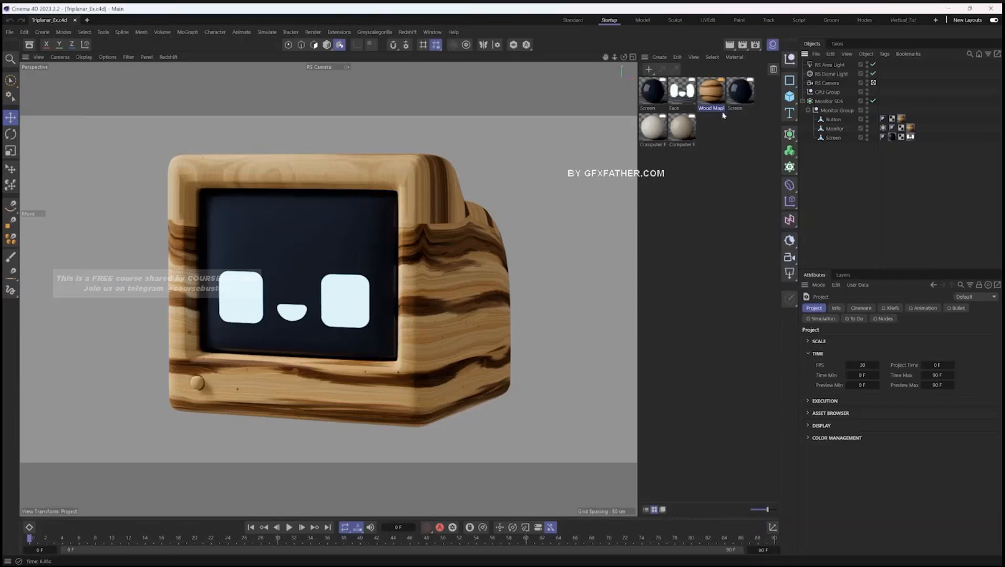
Open the Wood Maple material's node graph beside the viewport and move the basecolor texture farther from the RS Standard node
{"action": "left_click", "coordinate": [717, 101]}
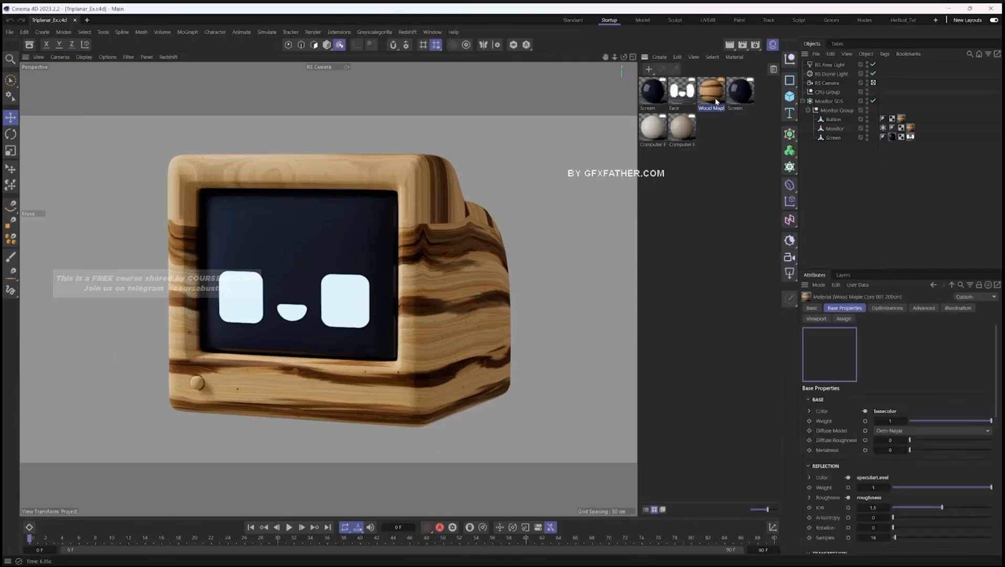
{"action": "double_click", "coordinate": [712, 93]}
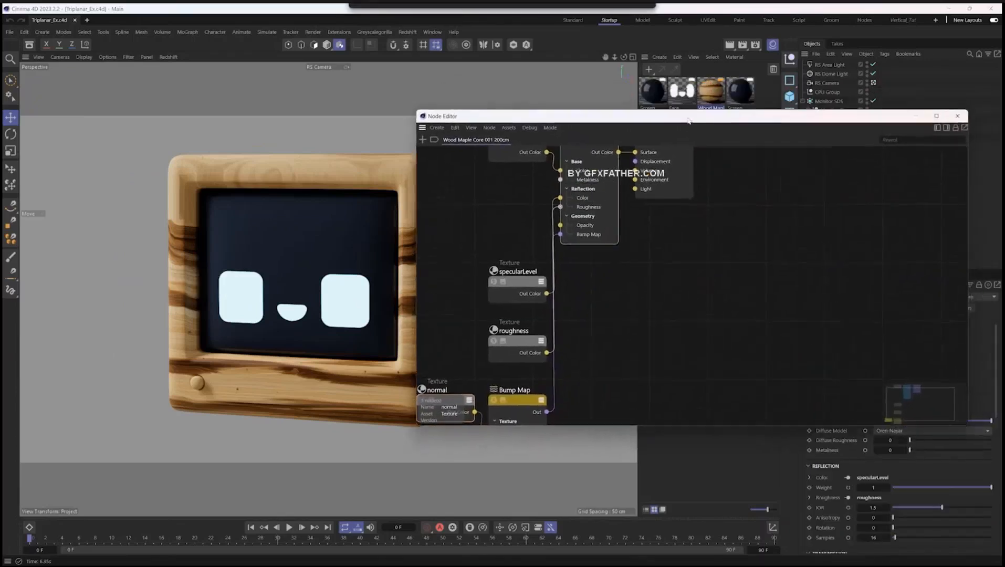
{"action": "left_click_drag", "start_coordinate": [491, 143], "coordinate": [485, 207]}
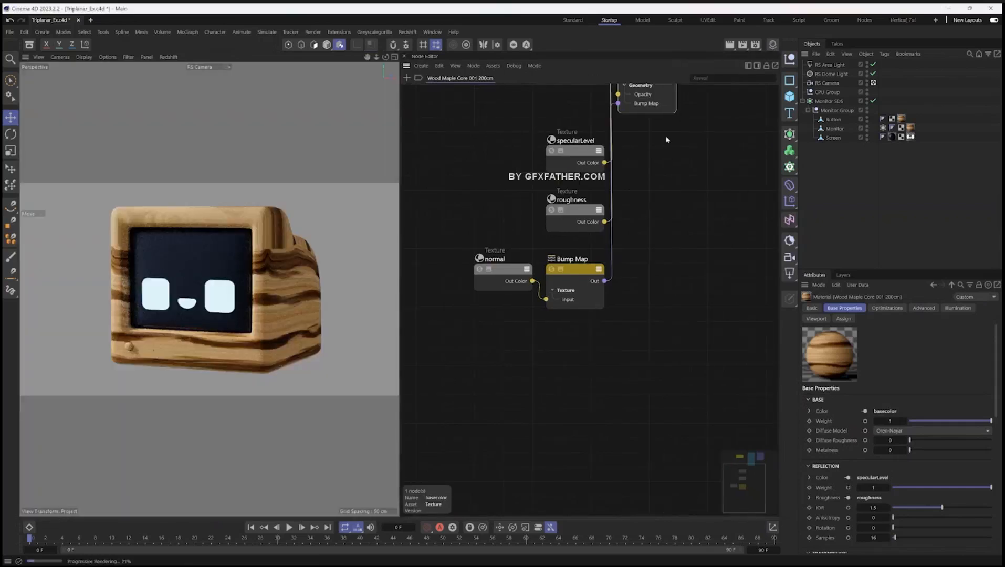
{"action": "middle_click_drag", "start_coordinate": [666, 139], "coordinate": [625, 272]}
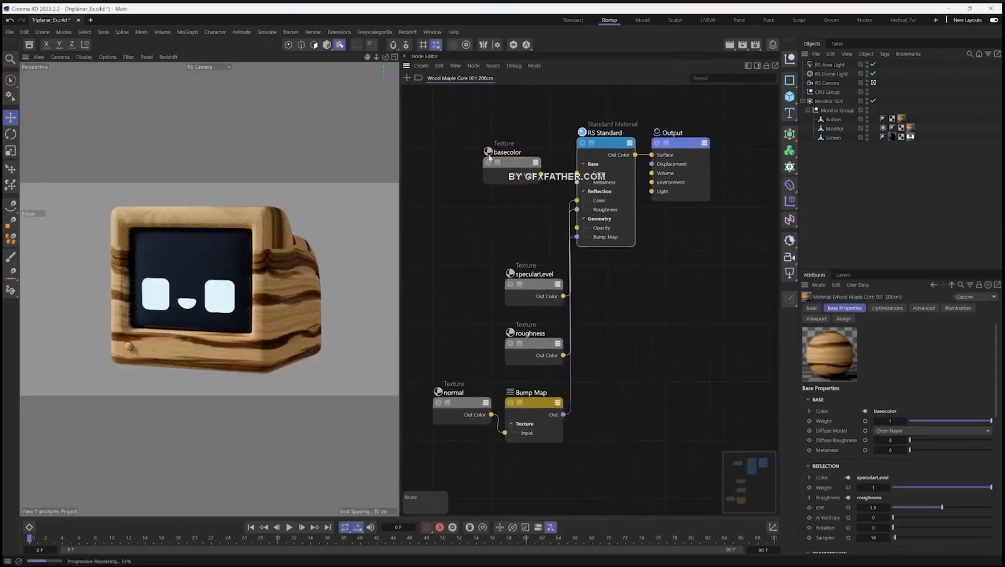
{"action": "left_click_drag", "start_coordinate": [518, 162], "coordinate": [450, 160]}
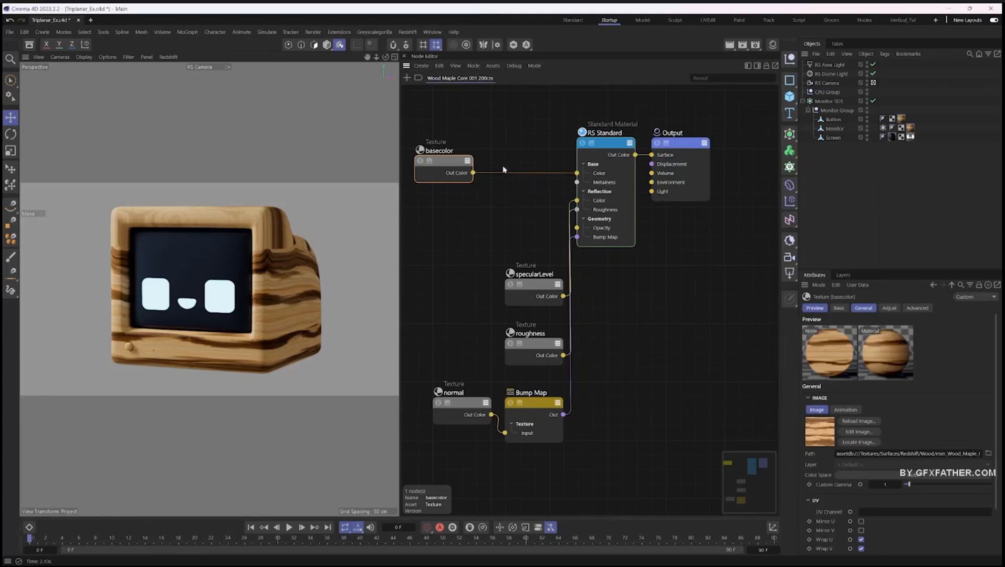
Add a TriPlanar node to the graph and place it above the gap between basecolor and RS Standard
{"action": "left_click", "coordinate": [489, 160]}
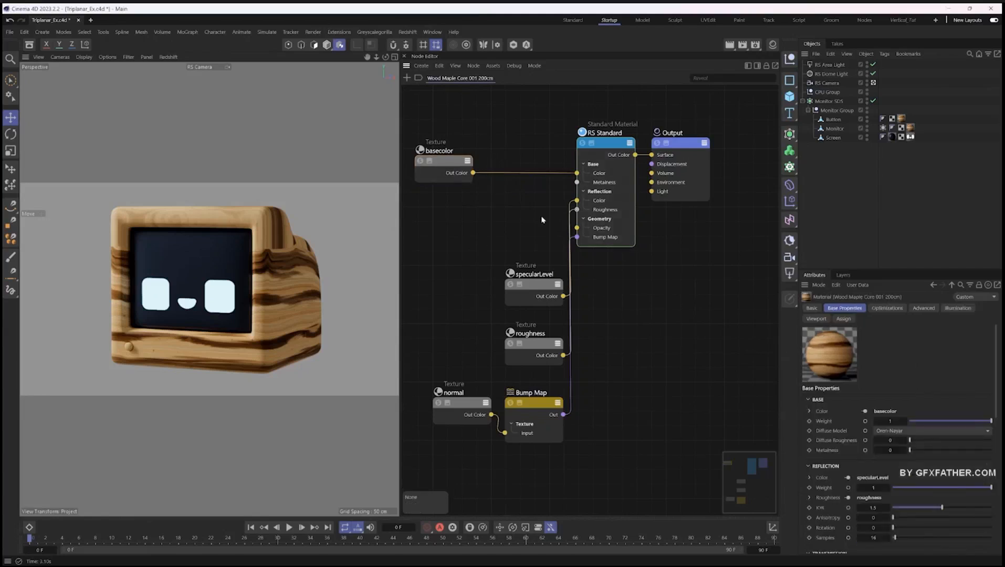
{"action": "type", "text": "c"}
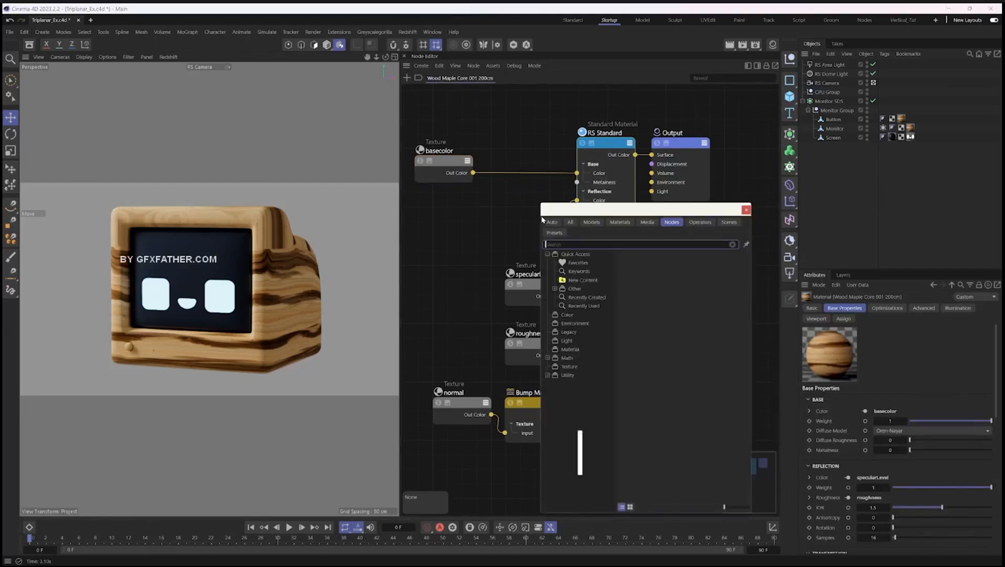
{"action": "type", "text": "tirpl"}
{"action": "key", "text": "BackSpace"}
{"action": "key", "text": "BackSpace"}
{"action": "key", "text": "BackSpace"}
{"action": "key", "text": "BackSpace"}
{"action": "key", "text": "BackSpace"}
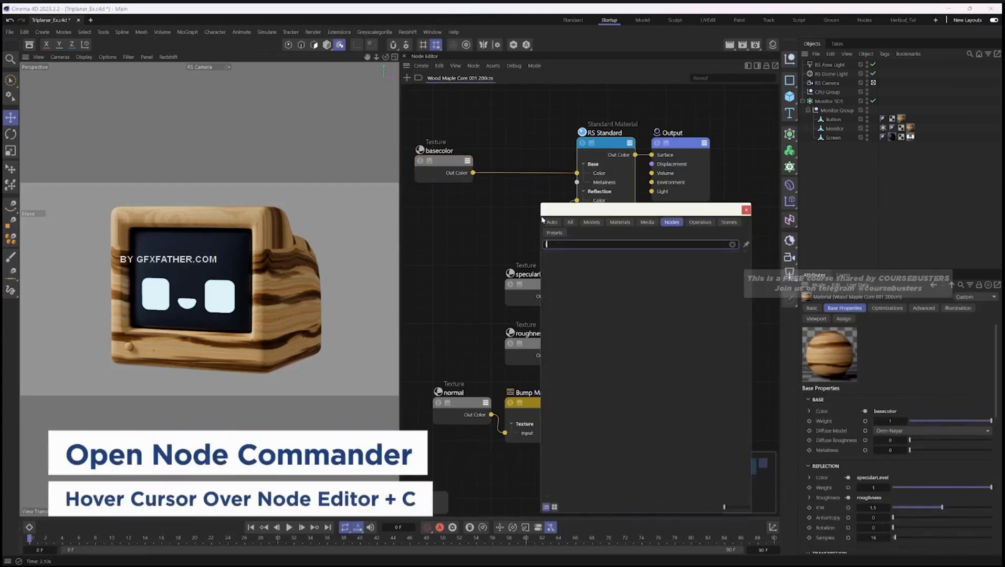
{"action": "type", "text": "tripl"}
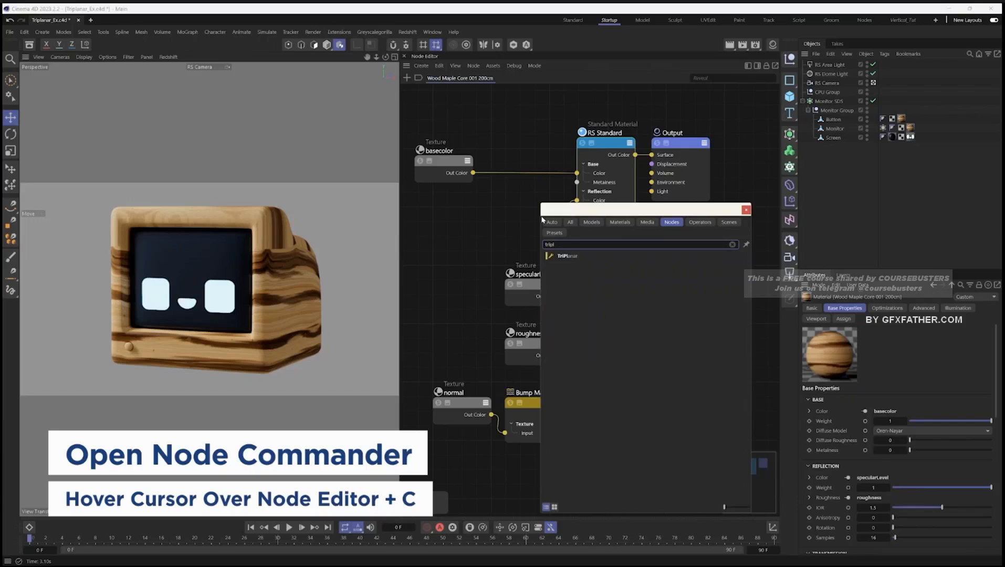
{"action": "double_click", "coordinate": [581, 256]}
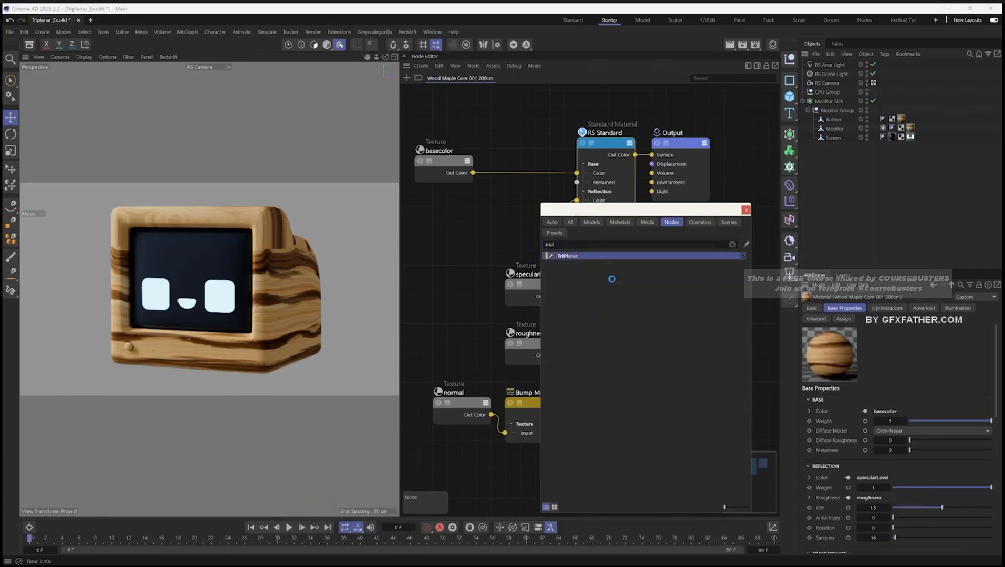
{"action": "left_click_drag", "start_coordinate": [547, 198], "coordinate": [538, 126]}
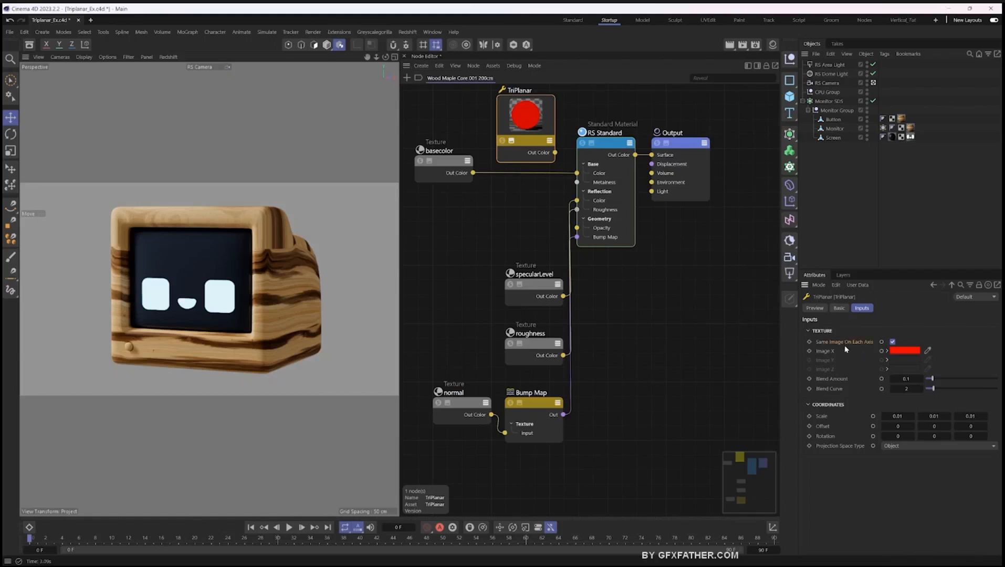
Connect the TriPlanar output to RS Standard's base Color and feed the basecolor texture into the TriPlanar's Image X
{"action": "left_click_drag", "start_coordinate": [555, 152], "coordinate": [577, 173]}
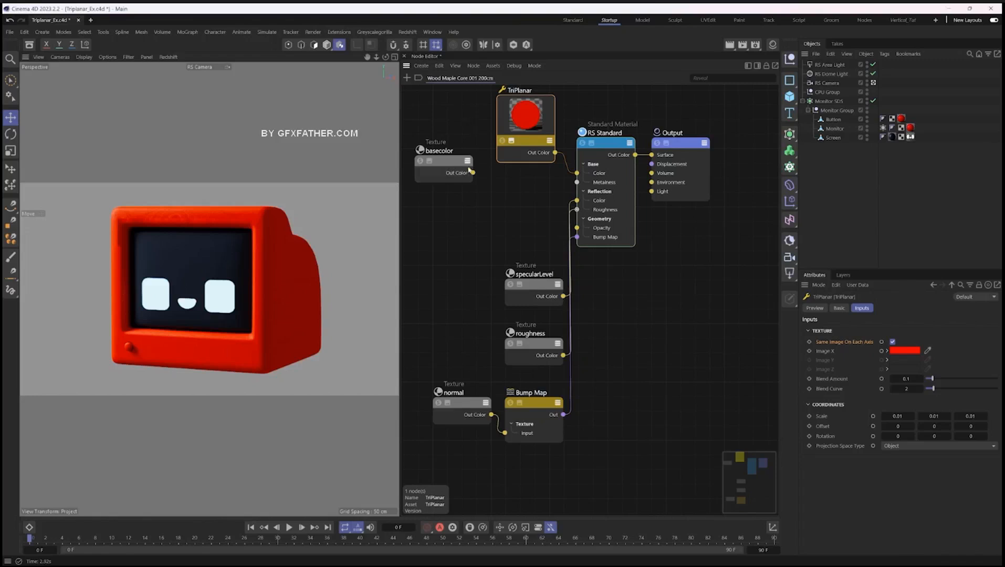
{"action": "left_click_drag", "start_coordinate": [474, 175], "coordinate": [529, 119]}
{"action": "mouse_move", "coordinate": [538, 139]}
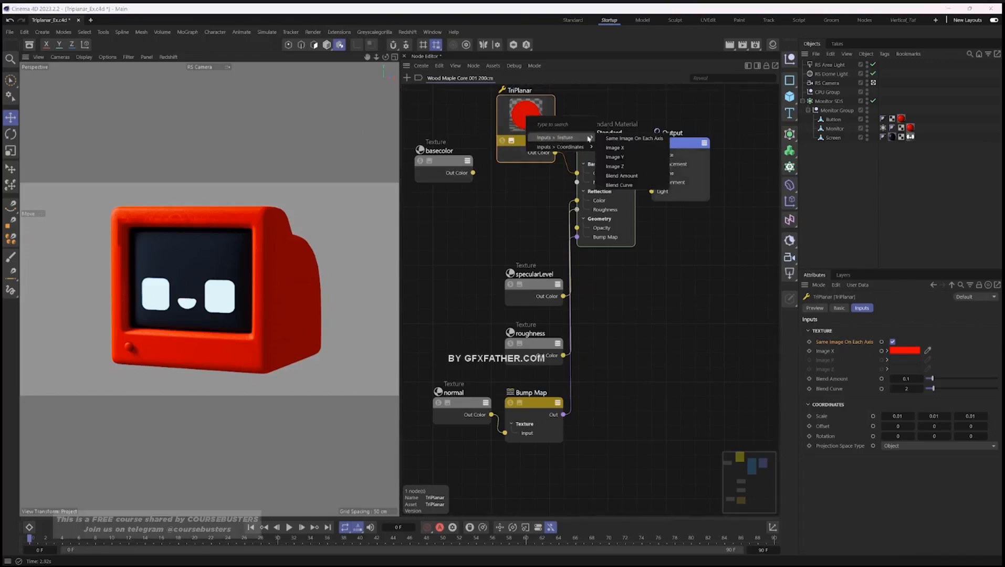
{"action": "left_click", "coordinate": [616, 149]}
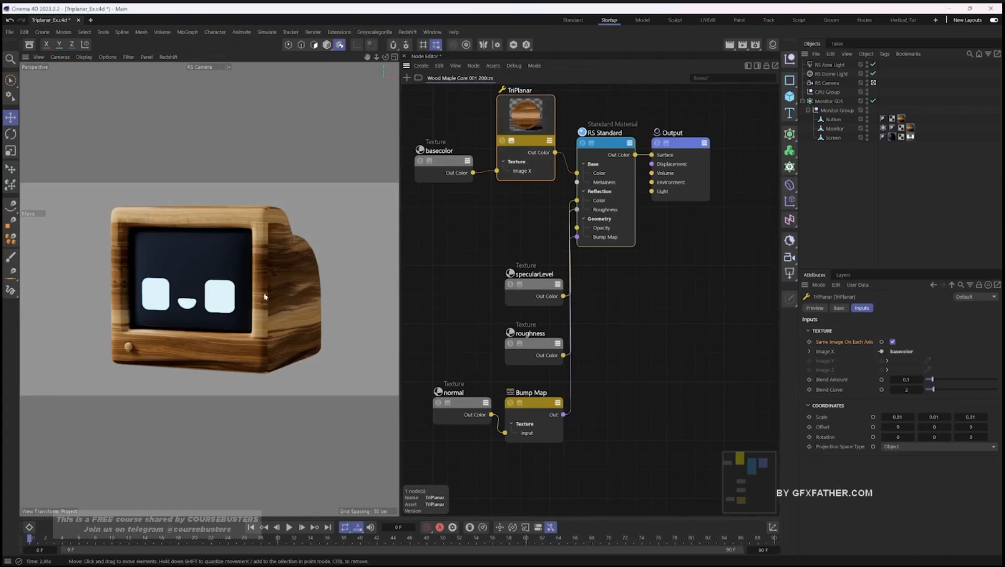
Set the TriPlanar node's Blend Amount to 1 and Blend Curve to 1
{"action": "left_click", "coordinate": [897, 379]}
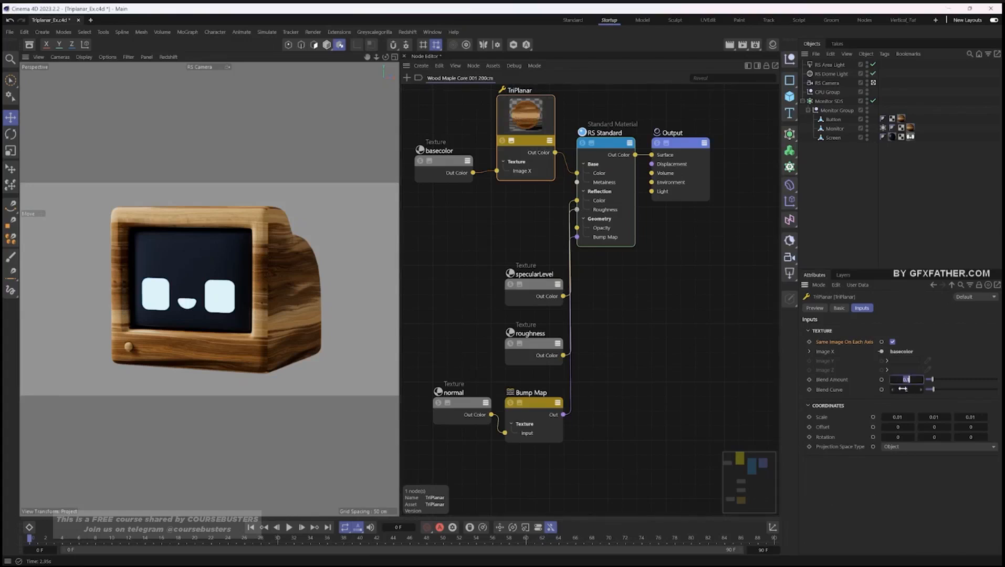
{"action": "type", "text": "1"}
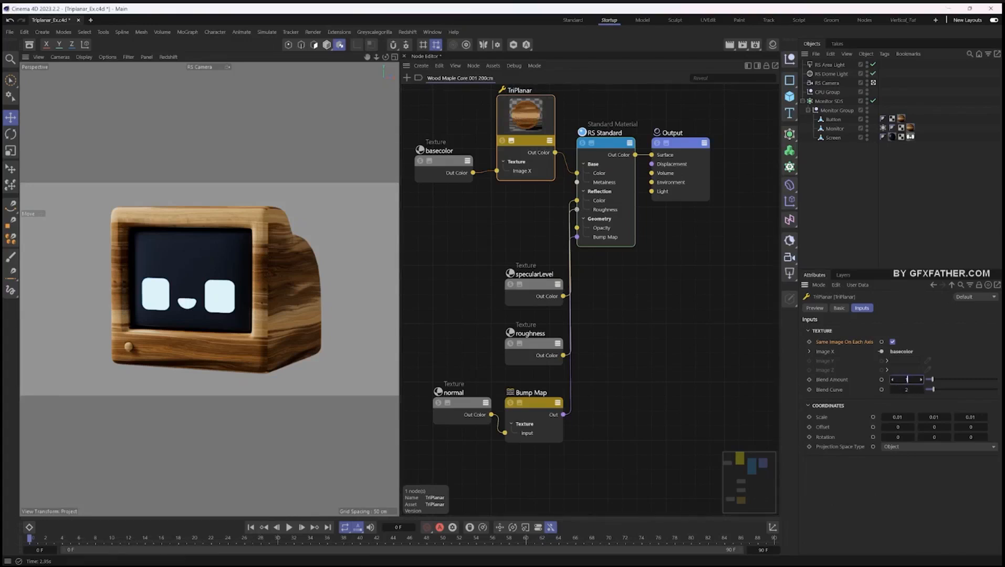
{"action": "key", "text": "Return"}
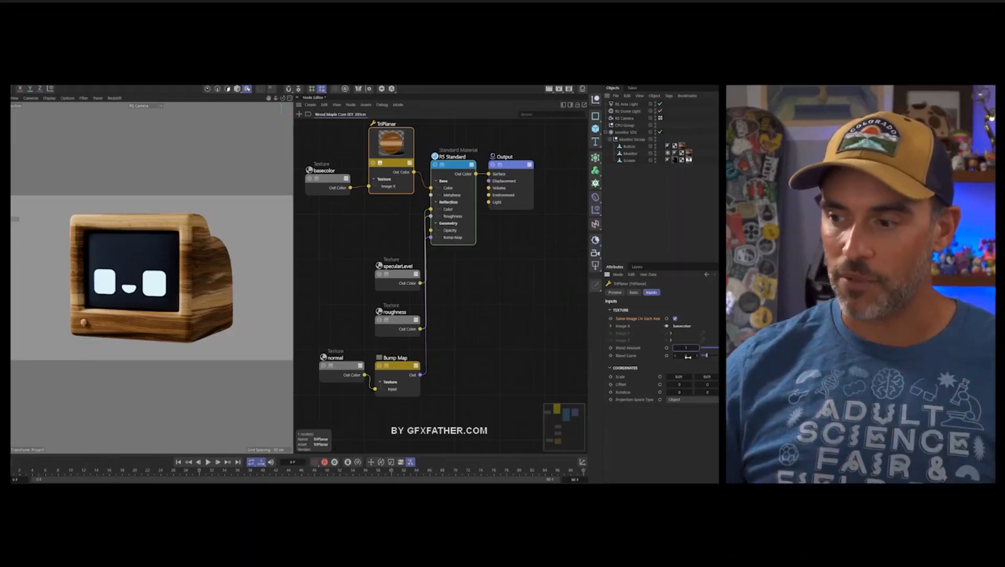
{"action": "key", "text": "Return"}
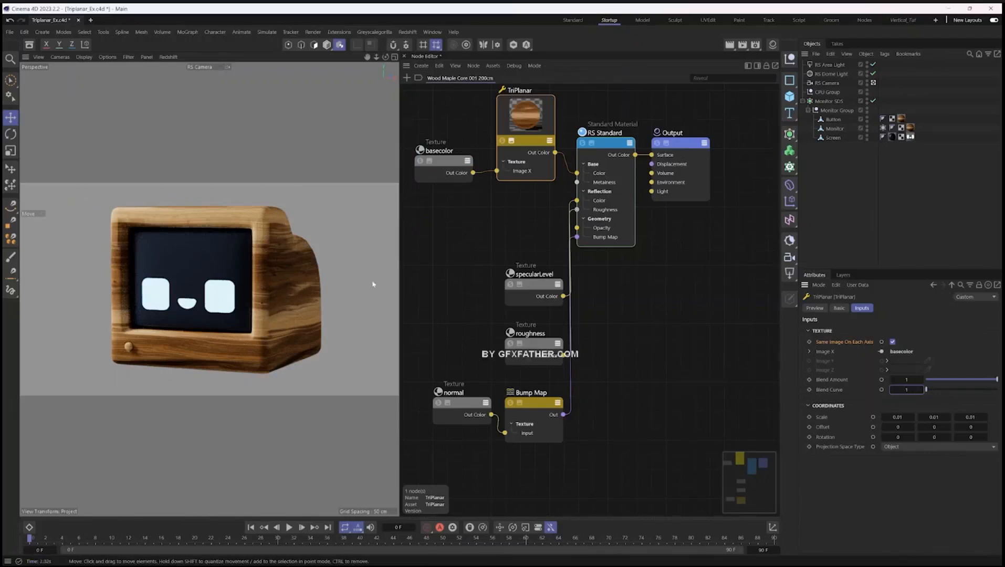
{"action": "left_click", "coordinate": [904, 379]}
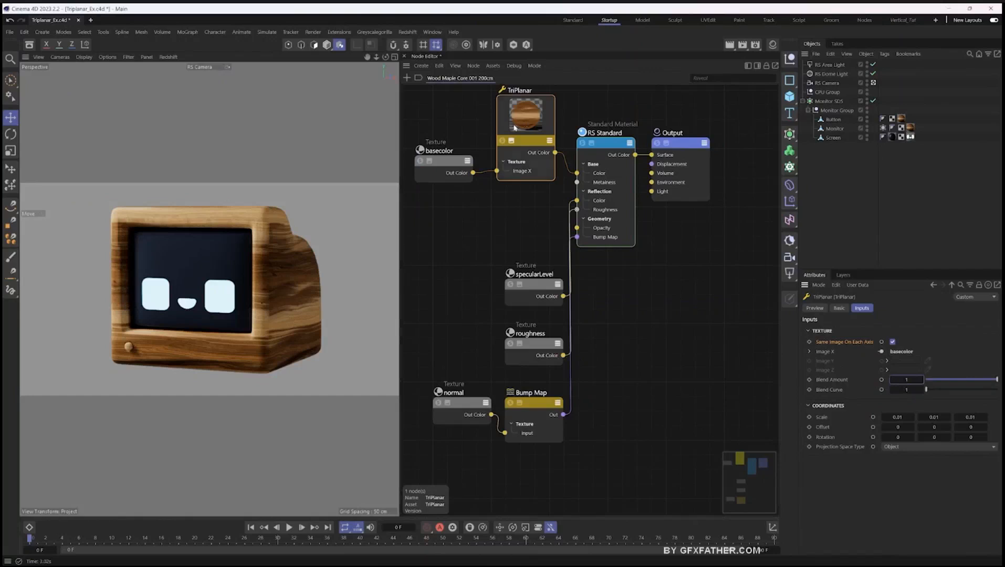
Duplicate the TriPlanar node and move the specularLevel and roughness textures away from RS Standard to make room
{"action": "left_click_drag", "start_coordinate": [529, 132], "coordinate": [641, 325], "text": "ctrl"}
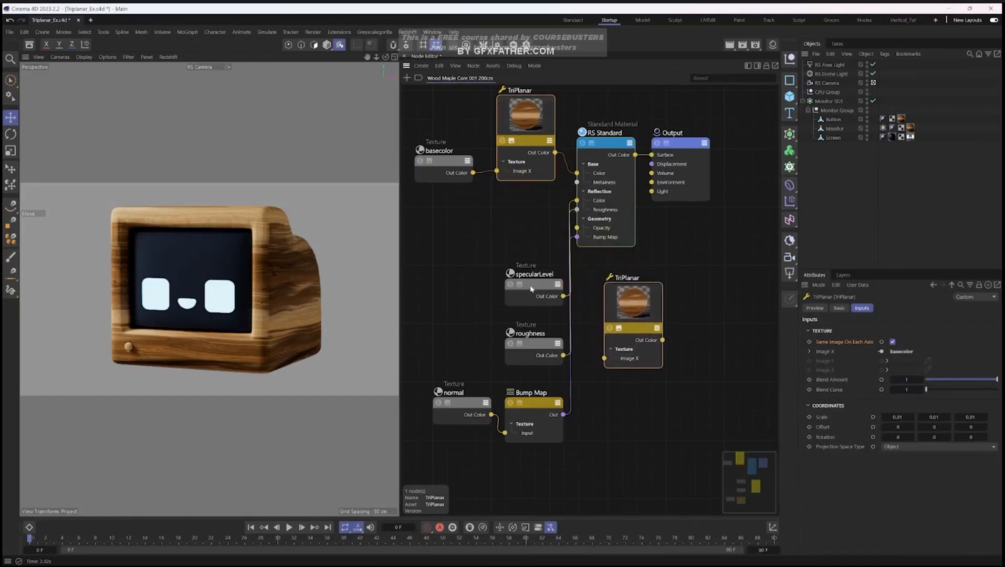
{"action": "left_click_drag", "start_coordinate": [536, 286], "coordinate": [434, 247]}
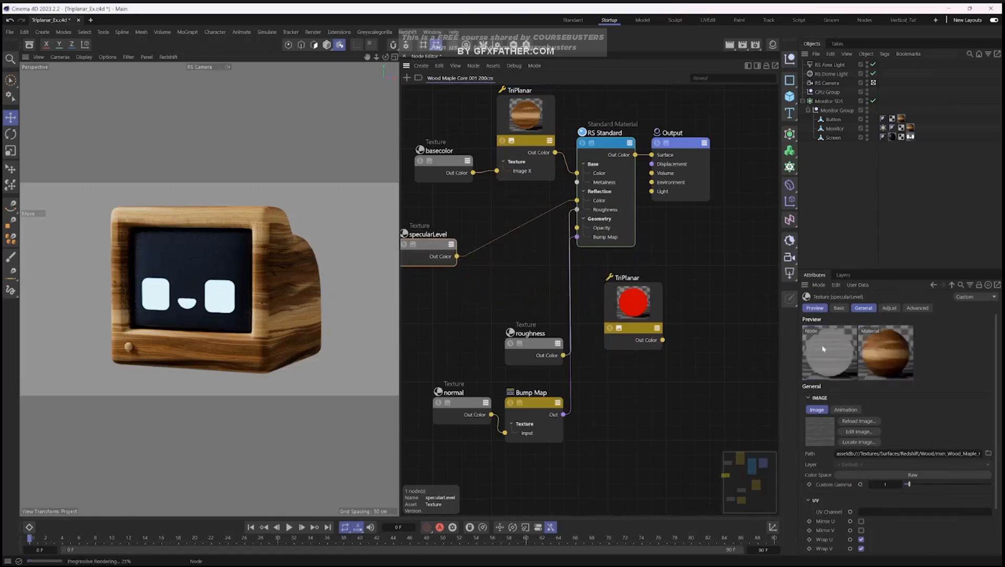
{"action": "left_click_drag", "start_coordinate": [443, 256], "coordinate": [462, 248]}
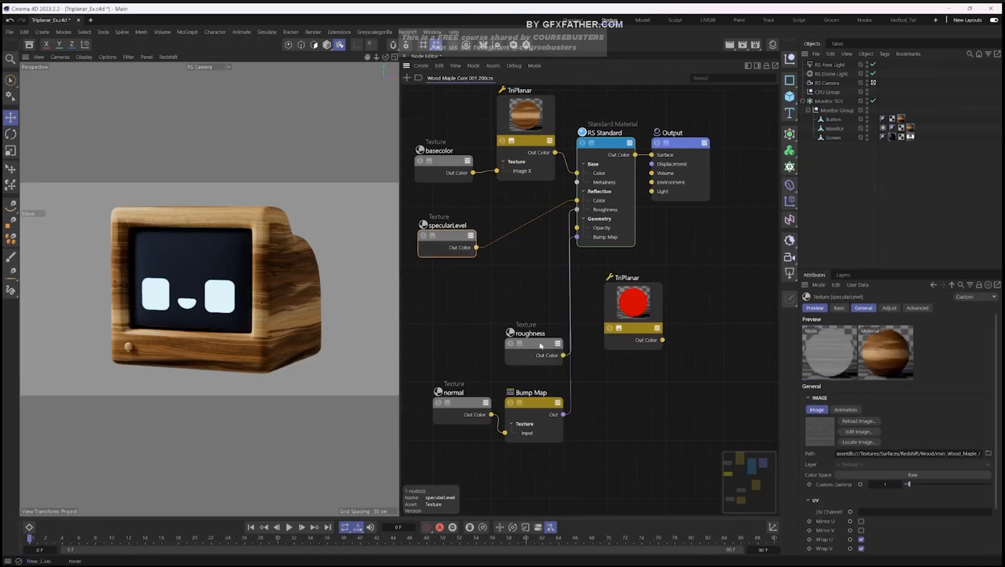
{"action": "left_click_drag", "start_coordinate": [533, 346], "coordinate": [455, 319]}
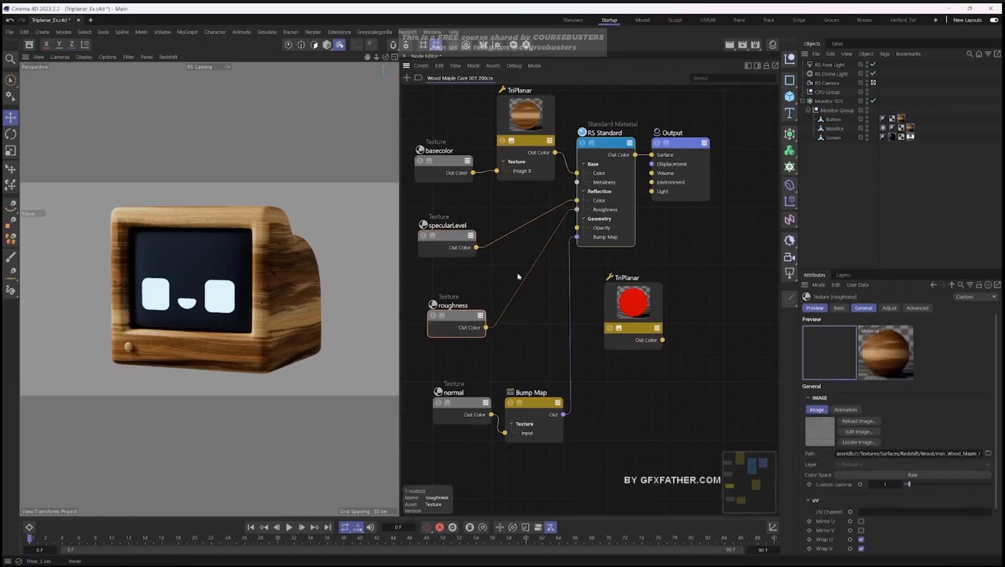
Route specularLevel through the duplicated TriPlanar's Image X into RS Standard's Reflection Color, placing the node between them
{"action": "left_click_drag", "start_coordinate": [477, 249], "coordinate": [637, 322]}
{"action": "mouse_move", "coordinate": [666, 337]}
{"action": "left_click", "coordinate": [729, 347]}
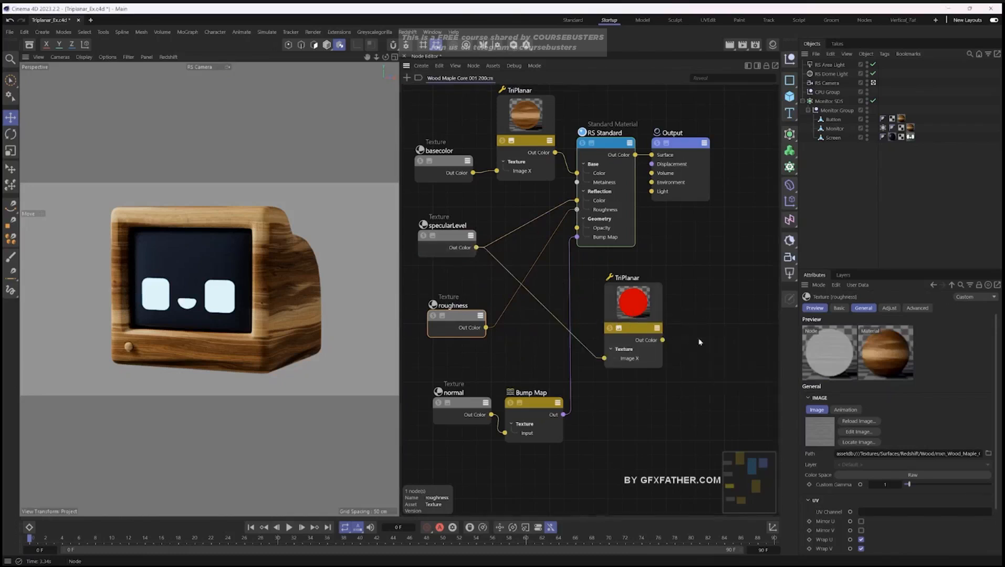
{"action": "left_click_drag", "start_coordinate": [623, 305], "coordinate": [511, 226]}
{"action": "left_click_drag", "start_coordinate": [551, 261], "coordinate": [580, 205]}
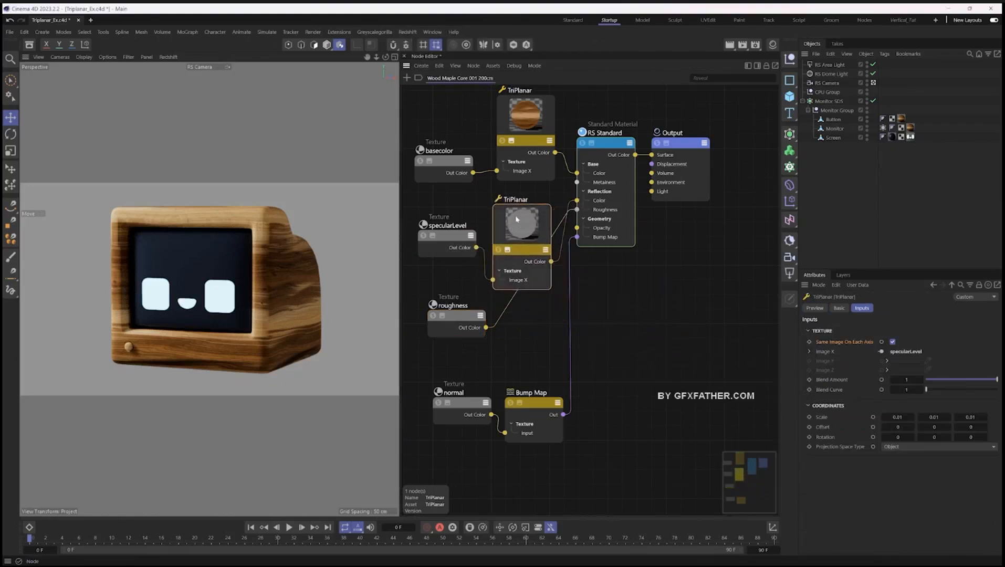
Duplicate the specular TriPlanar and route the roughness texture through its Image X into RS Standard's Reflection Roughness
{"action": "left_click_drag", "start_coordinate": [505, 245], "coordinate": [540, 315]}
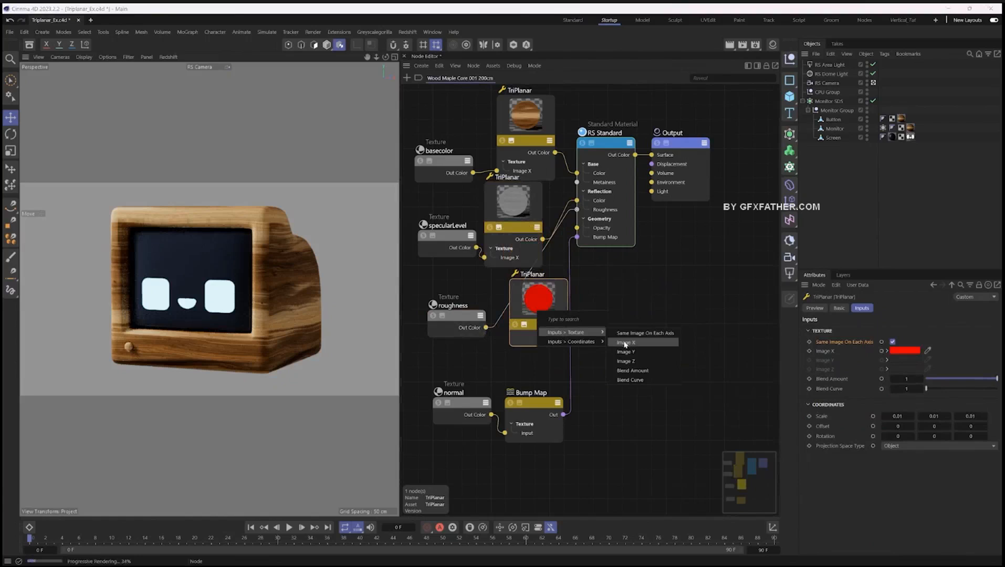
{"action": "left_click", "coordinate": [626, 342]}
{"action": "left_click_drag", "start_coordinate": [568, 336], "coordinate": [584, 212]}
{"action": "left_click_drag", "start_coordinate": [553, 275], "coordinate": [544, 274]}
Duplicate another TriPlanar, move the Bump Map node aside, and route the normal texture through Image X into the Bump Map input
{"action": "left_click_drag", "start_coordinate": [555, 310], "coordinate": [651, 352], "text": "ctrl"}
{"action": "left_click_drag", "start_coordinate": [524, 414], "coordinate": [702, 372]}
{"action": "left_click", "coordinate": [669, 362]}
{"action": "left_click", "coordinate": [615, 352]}
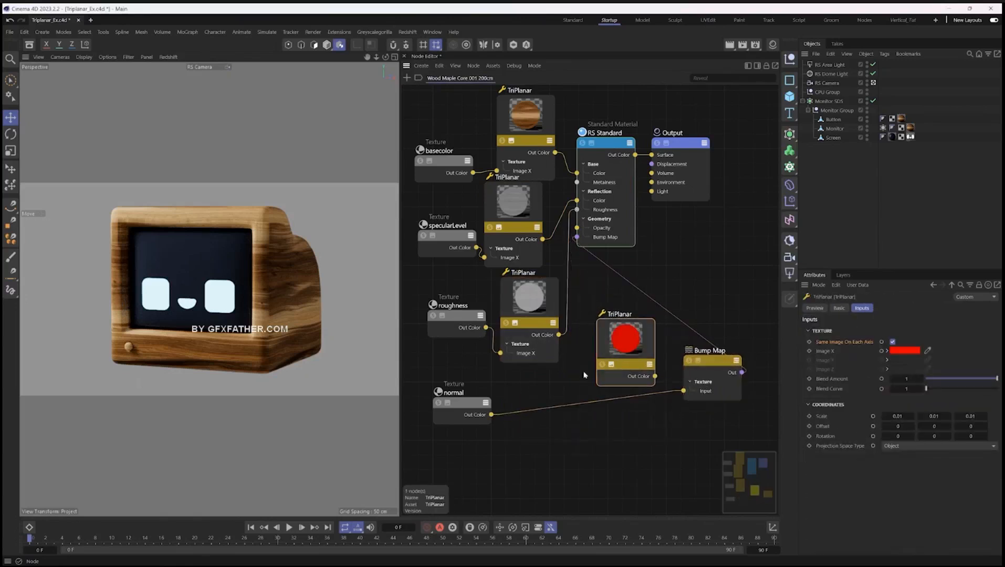
{"action": "left_click_drag", "start_coordinate": [493, 417], "coordinate": [683, 391]}
{"action": "mouse_move", "coordinate": [660, 372]}
{"action": "left_click", "coordinate": [715, 383]}
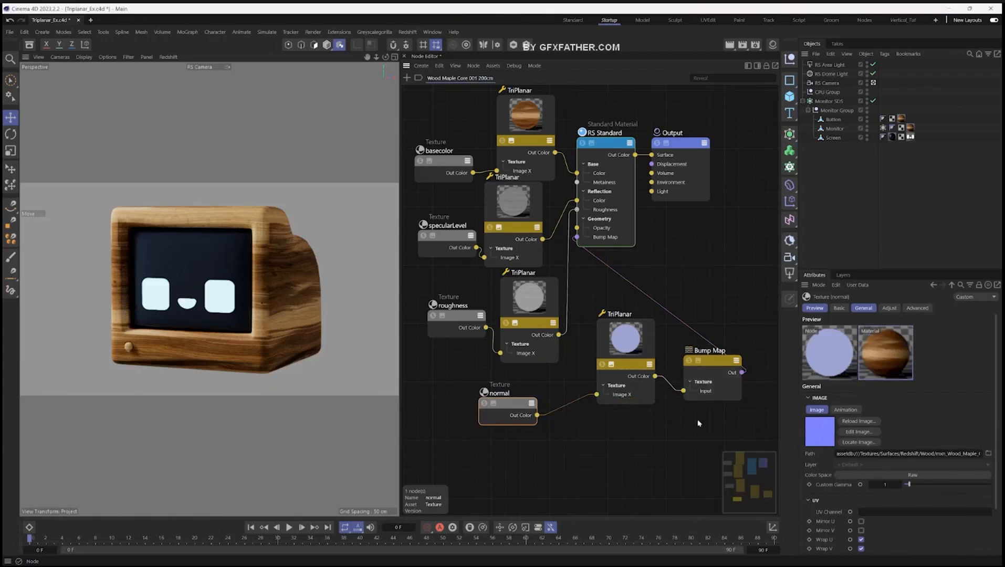
Tidy the graph by moving the normal map's TriPlanar and the roughness texture lower
{"action": "left_click_drag", "start_coordinate": [651, 343], "coordinate": [628, 388]}
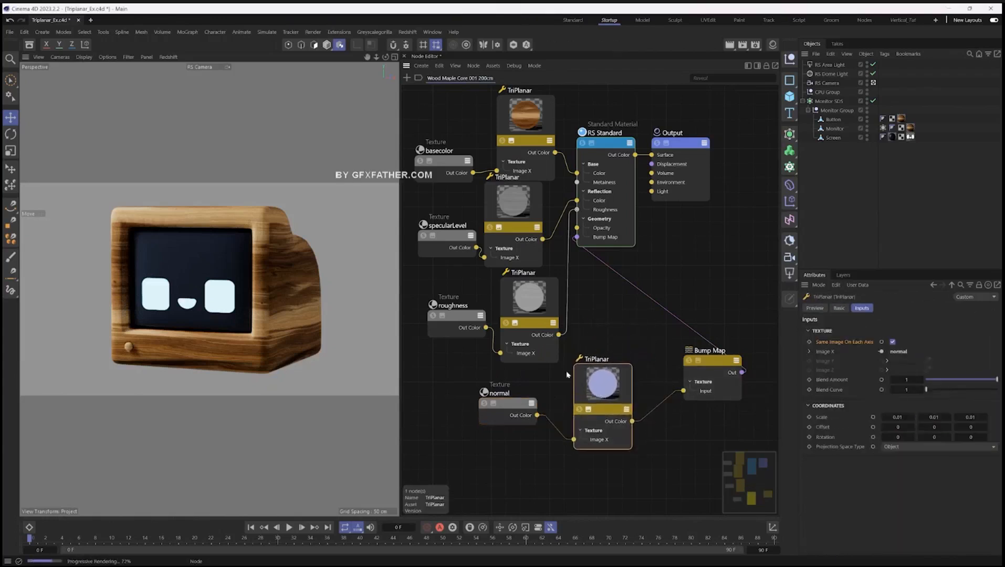
{"action": "left_click", "coordinate": [456, 321]}
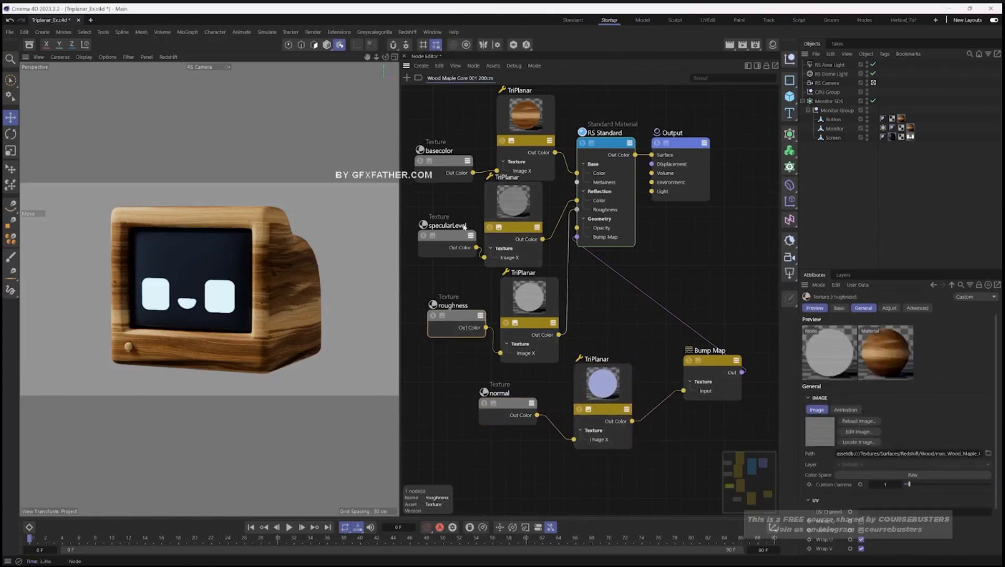
{"action": "left_click_drag", "start_coordinate": [452, 306], "coordinate": [441, 327]}
{"action": "left_click", "coordinate": [522, 309]}
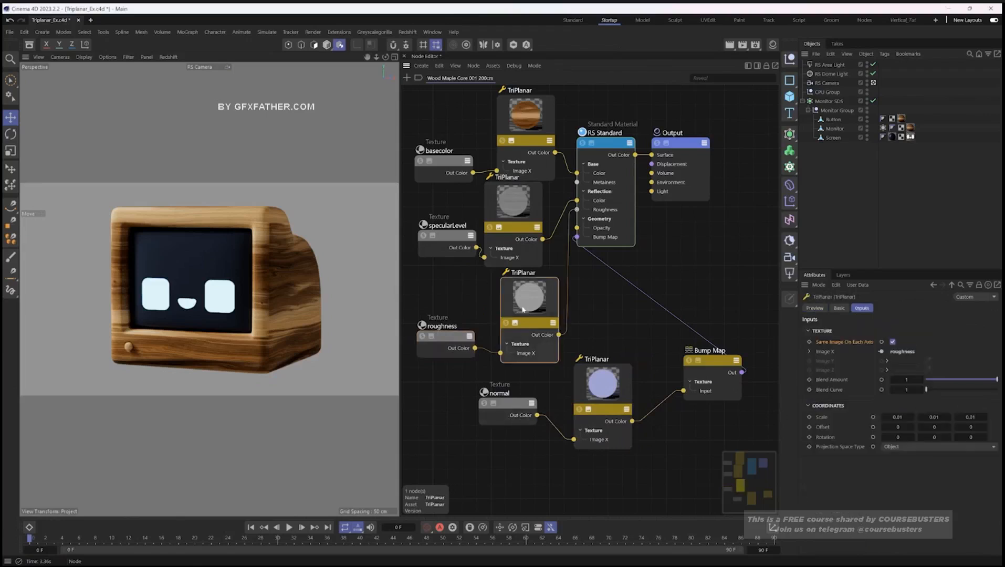
Select the basecolor, specularLevel, roughness and normal texture nodes together and show their shared general image and UV settings
{"action": "left_click", "coordinate": [439, 150]}
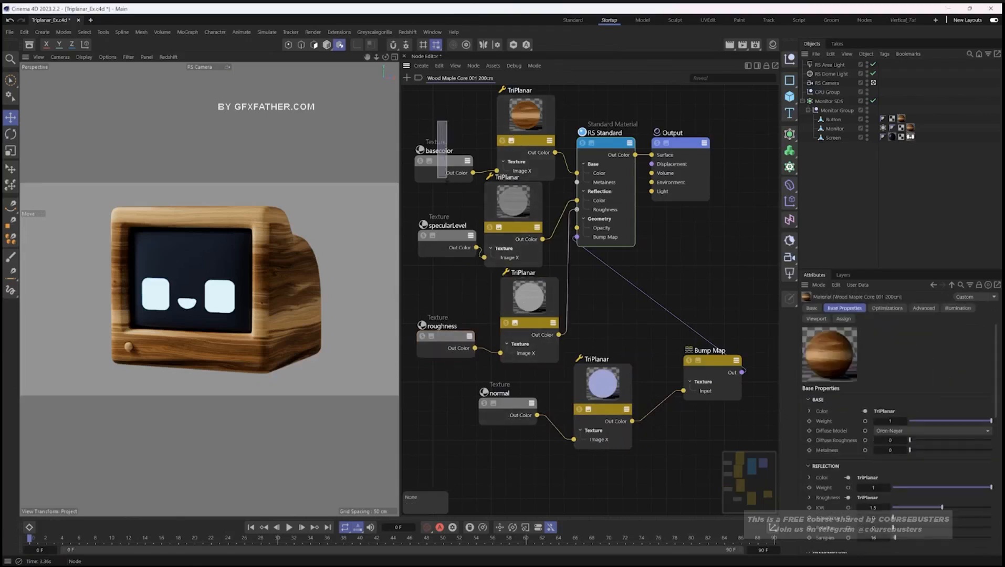
{"action": "left_click", "coordinate": [443, 226], "text": "shift"}
{"action": "left_click", "coordinate": [441, 339], "text": "shift"}
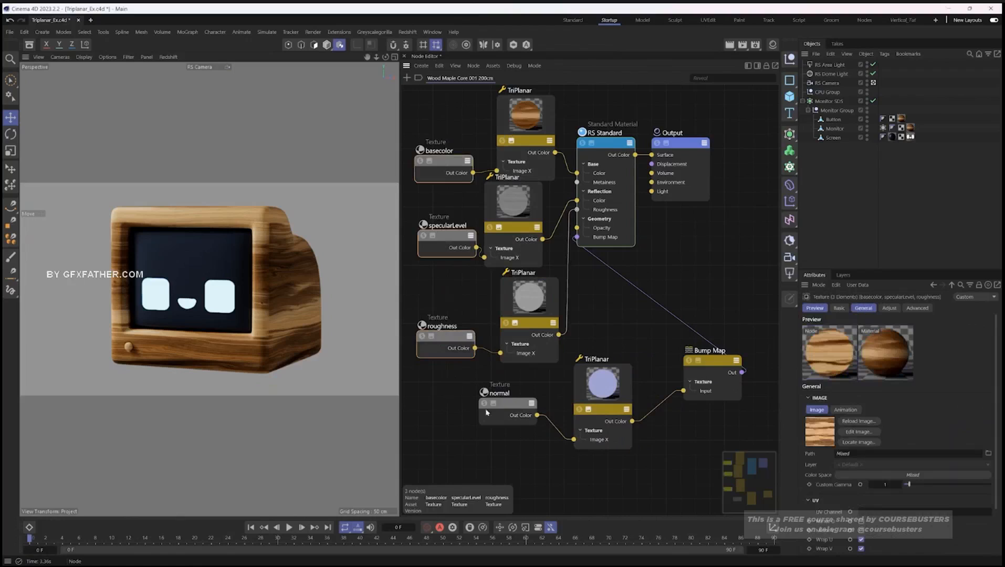
{"action": "left_click", "coordinate": [496, 393], "text": "shift"}
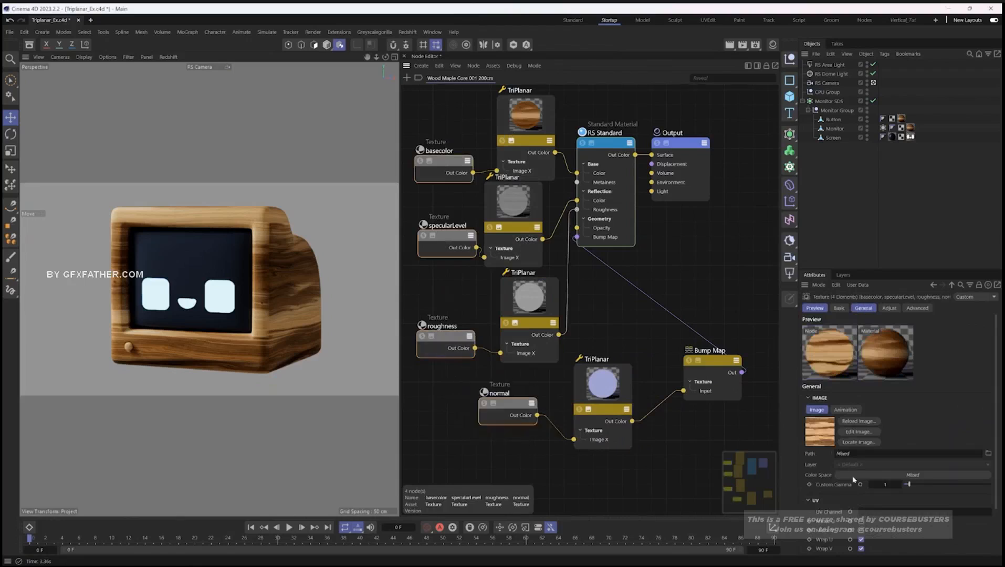
{"action": "left_click", "coordinate": [889, 308]}
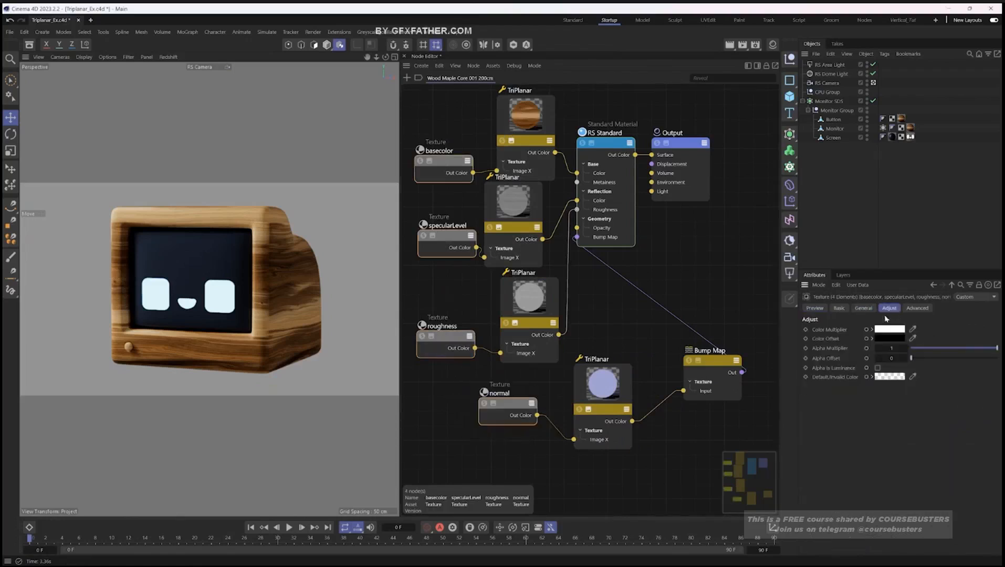
{"action": "left_click", "coordinate": [859, 307]}
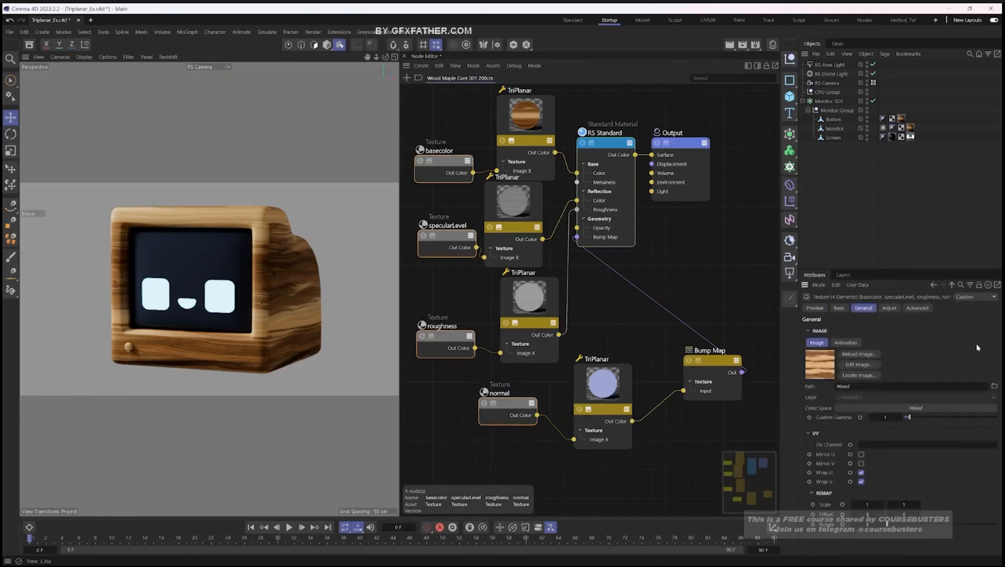
Try a UV remap scale of 0.5 in both directions on the four selected textures
{"action": "left_click", "coordinate": [868, 505]}
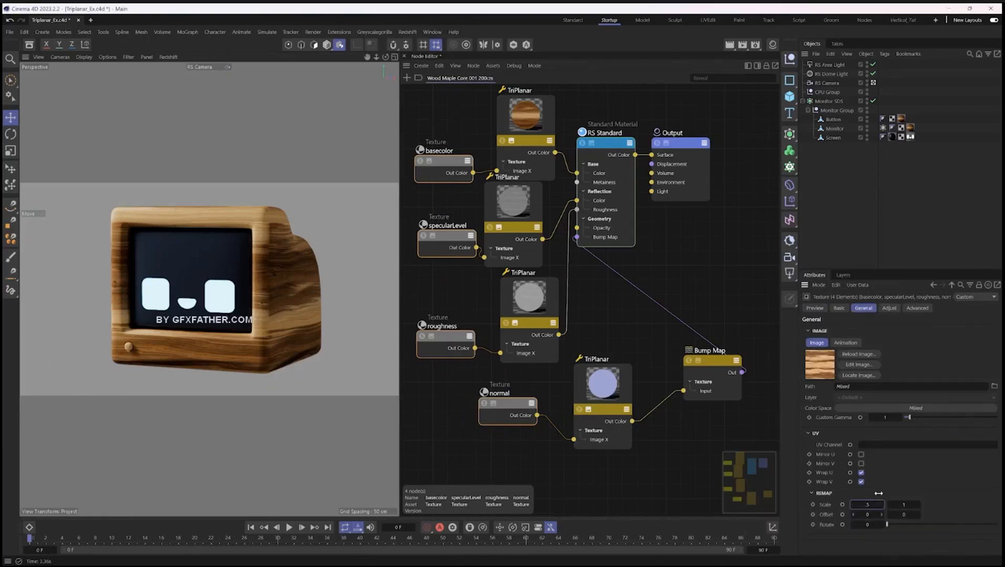
{"action": "key", "text": "Tab"}
{"action": "type", "text": ".5"}
{"action": "key", "text": "Return"}
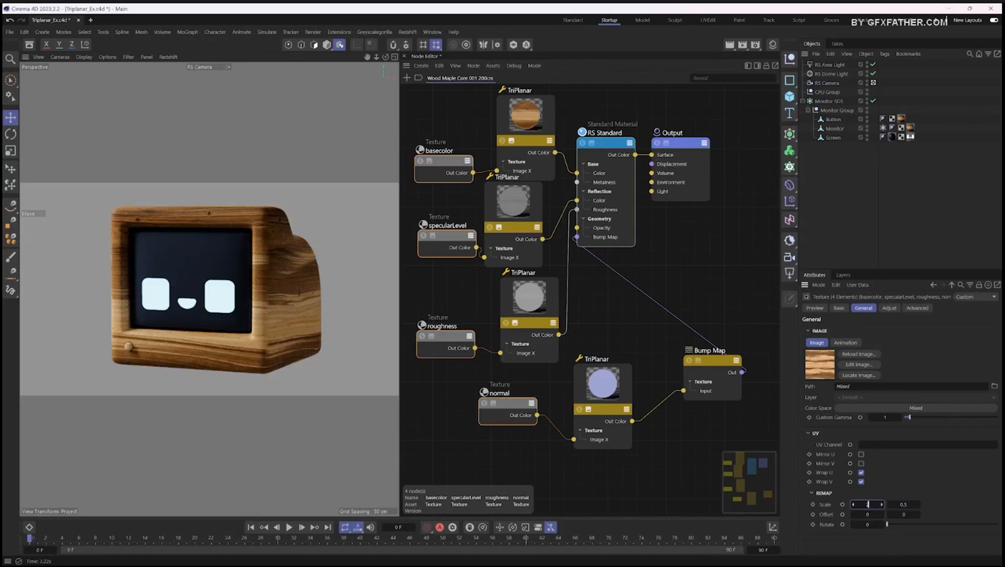
Set the UV remap scale of the four selected textures to 2 in both directions
{"action": "left_click", "coordinate": [867, 504]}
{"action": "type", "text": "2"}
{"action": "key", "text": "Tab"}
{"action": "type", "text": "2"}
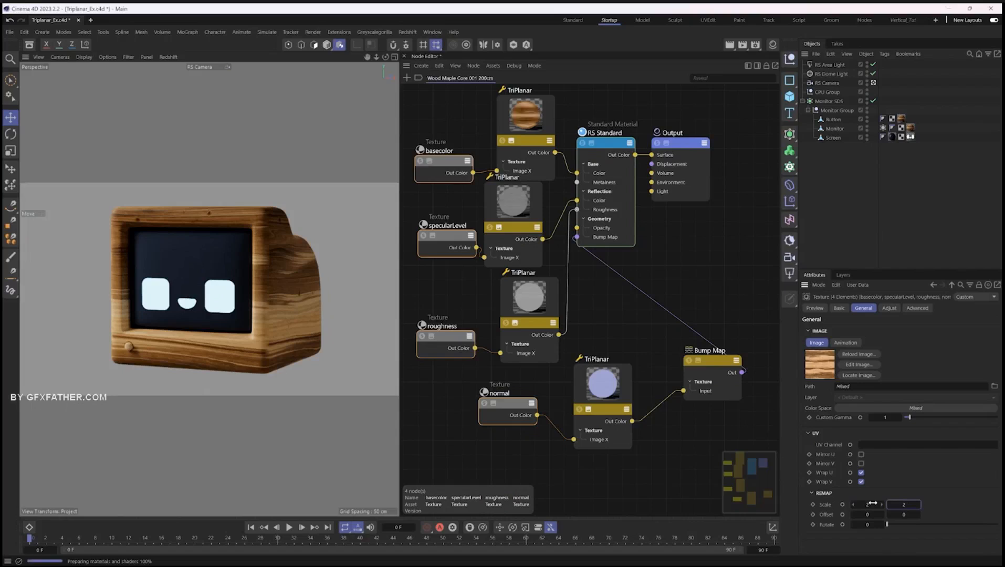
{"action": "key", "text": "Return"}
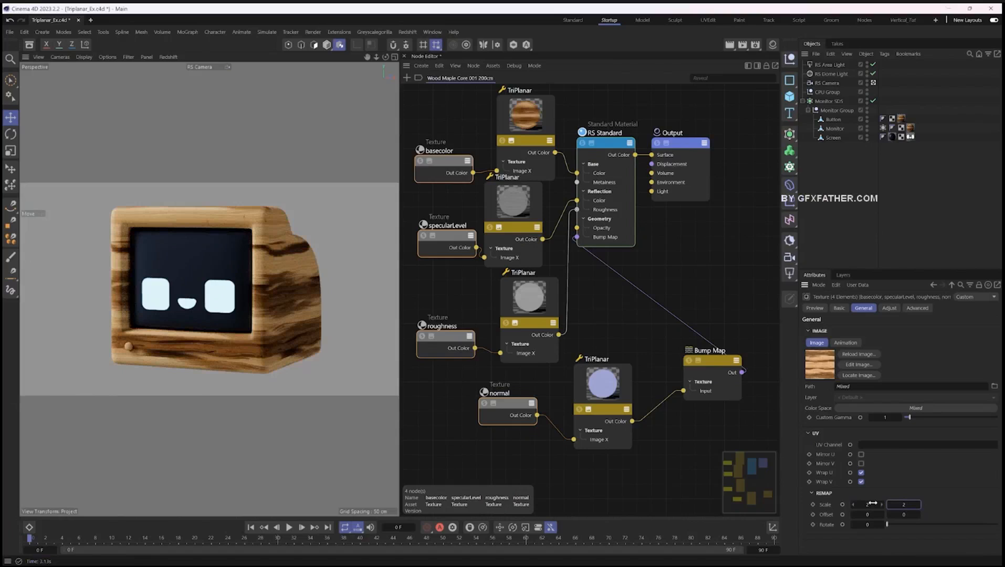
Select the TriPlanar node fed by the specularLevel texture to access its projection inputs
{"action": "left_click", "coordinate": [525, 210]}
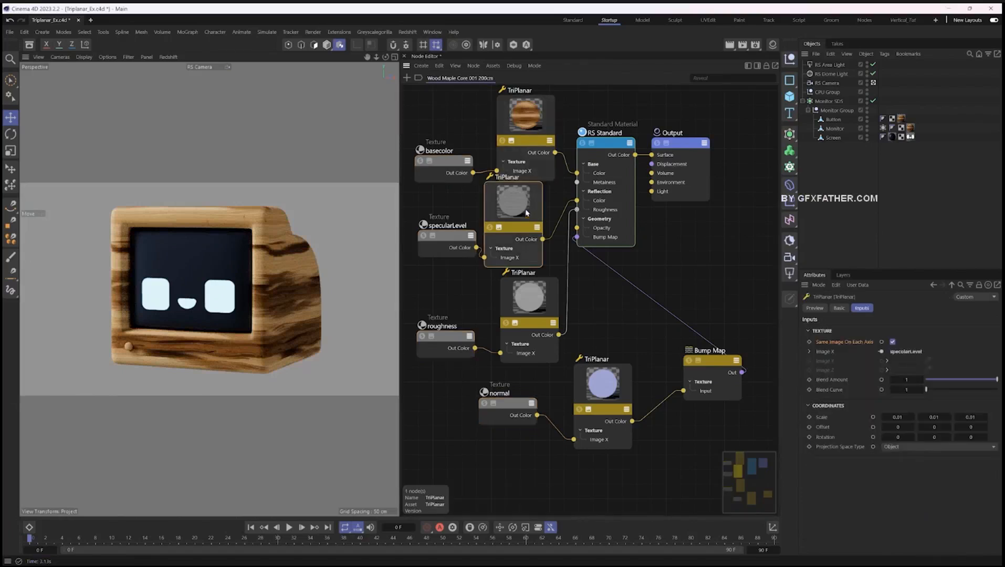